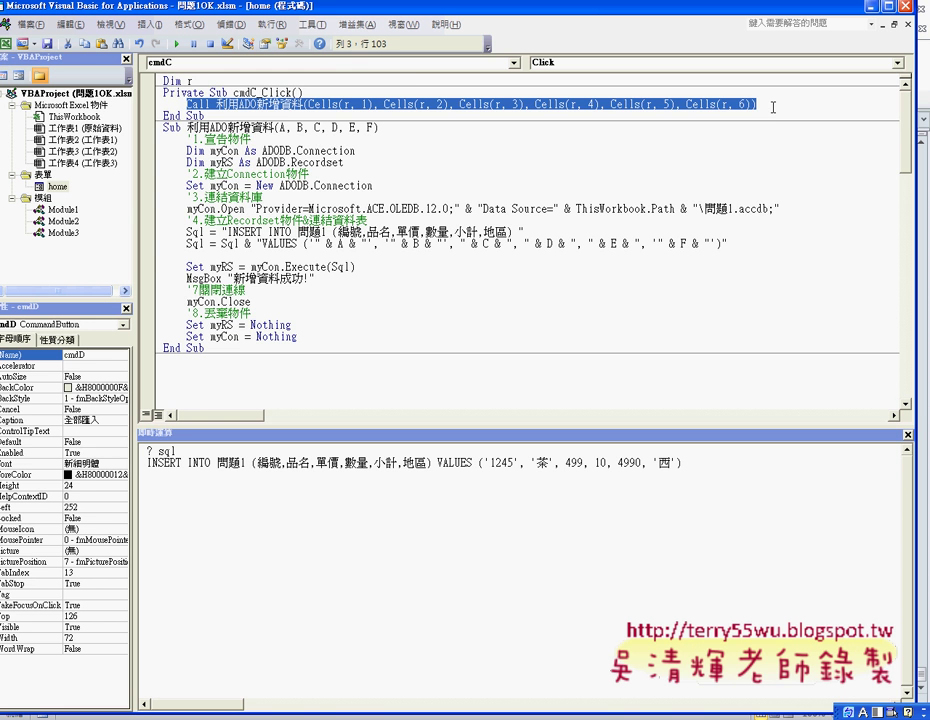
Step: Paste the Call 利用ADO新增資料 line into the empty cmdD_Click For loop
scroll(773, 110, "down", 10)
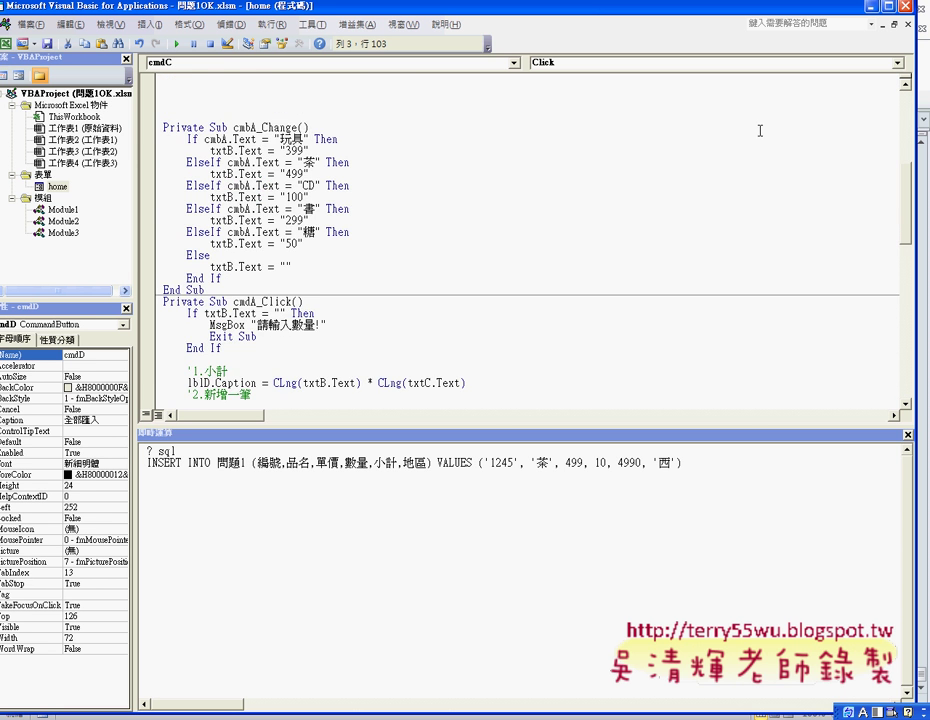
scroll(700, 180, "down", 8)
scroll(610, 237, "down", 1)
scroll(580, 245, "down", 4)
scroll(562, 254, "down", 3)
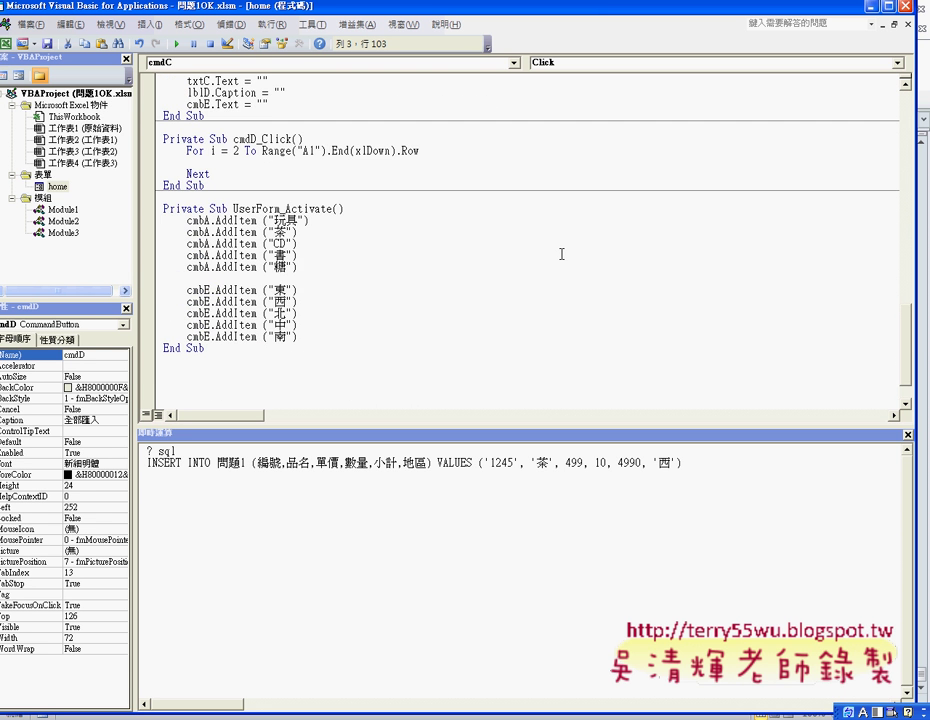
left_click(212, 162)
type("Call 利用ADO新增資料(Cells(r, 1), Cells(r, 2), Cells(r, 3), Cells(r, 4), Cells(r, 5), Cells(r, 6))")
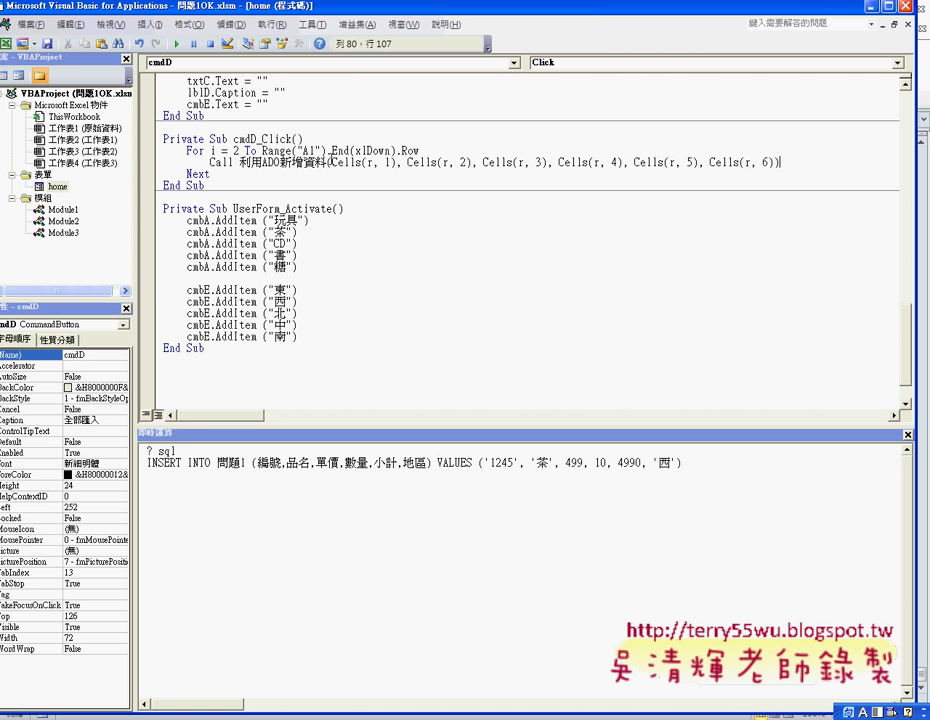
Step: Change the call's Cells(r, 1) through Cells(r, 6) arguments to Cells(i, 1) through Cells(i, 6)
double_click(368, 162)
type("i")
left_click(447, 162)
double_click(447, 162)
type("i")
double_click(522, 162)
type("i")
double_click(597, 162)
type("i")
double_click(672, 162)
type("i")
double_click(746, 162)
type("i")
left_click(639, 245)
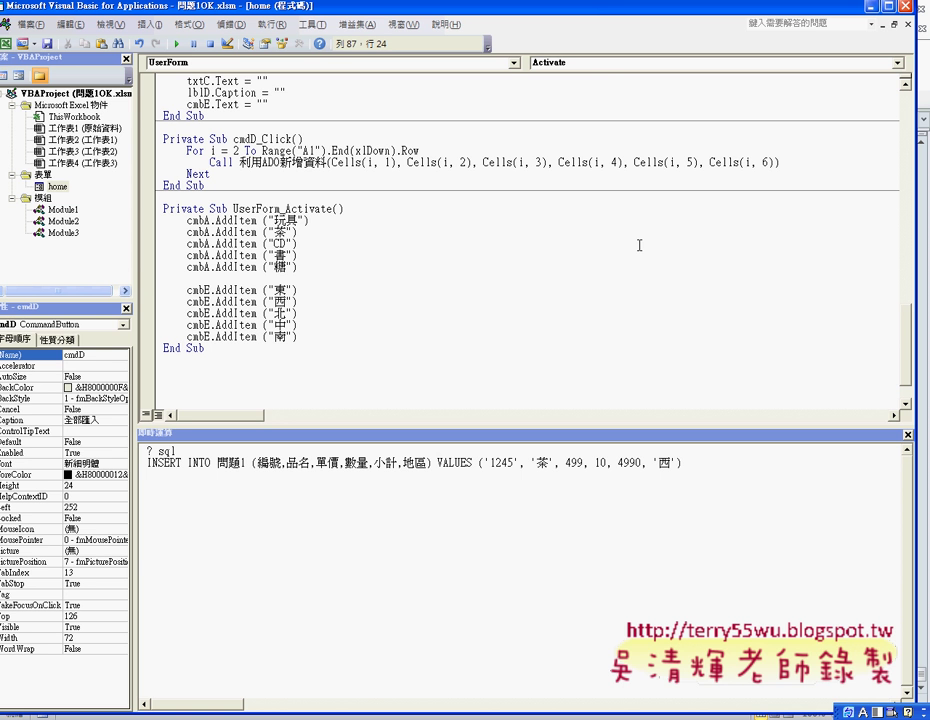
Step: Close the VBA editor, confirm the Access 問題1 table is empty, and return to Excel
left_click(639, 245)
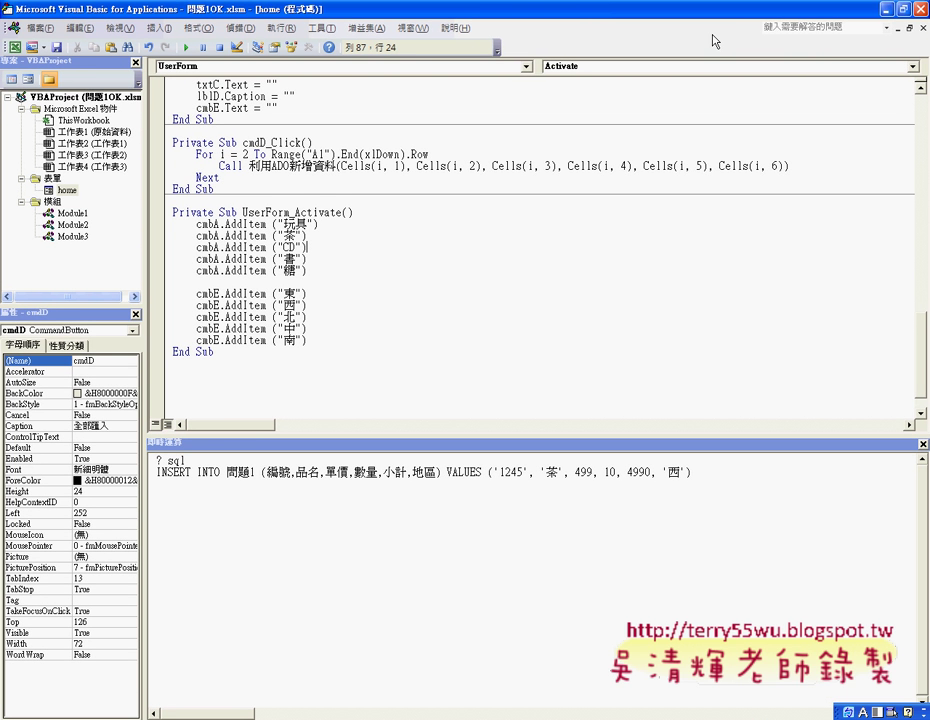
left_click(919, 9)
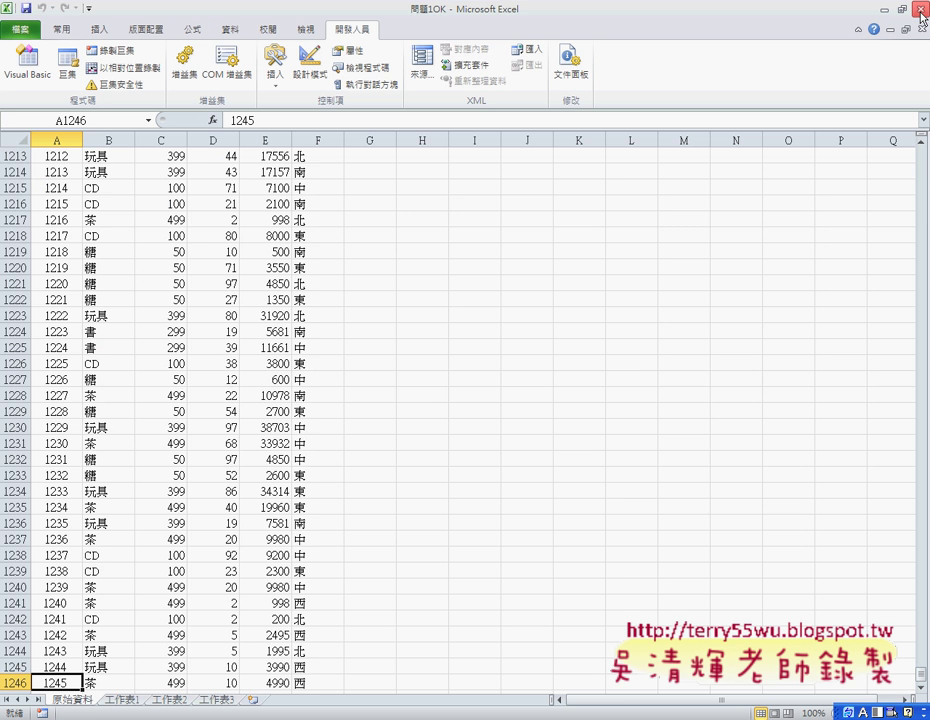
left_click(693, 712)
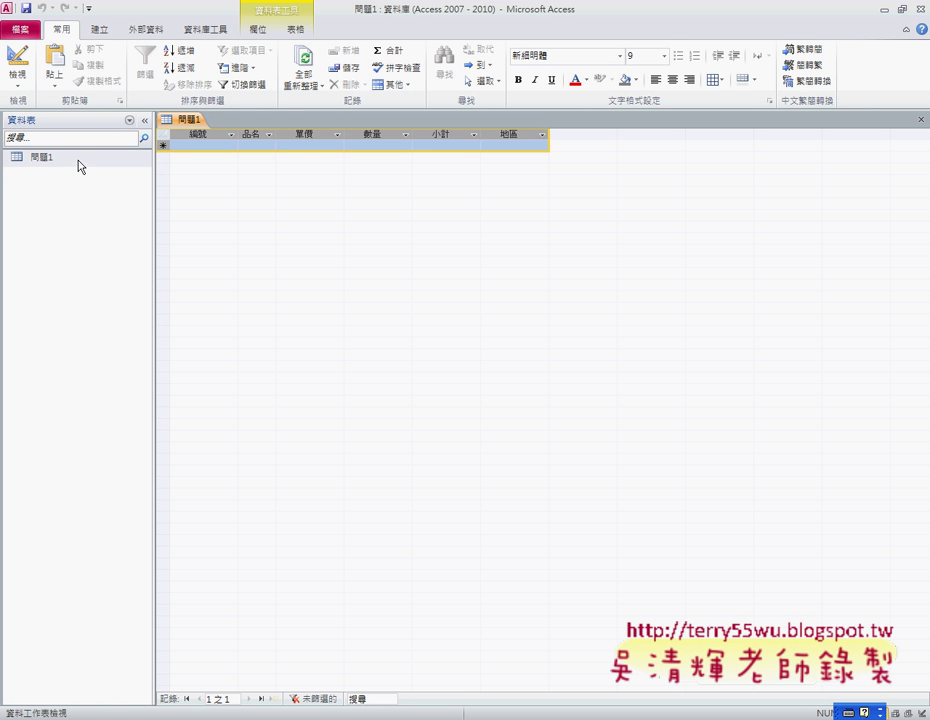
left_click(919, 9)
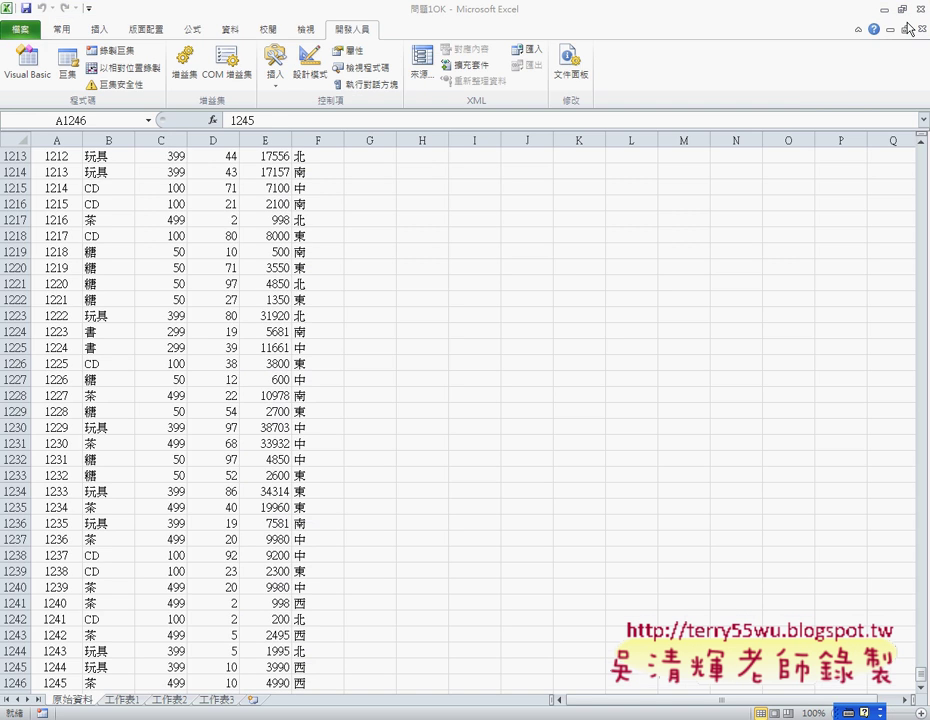
Step: Jump to the top of the sheet, open the XXX銷貨系統 form, and run 全部匯入
left_click(310, 264)
key("ctrl+Up")
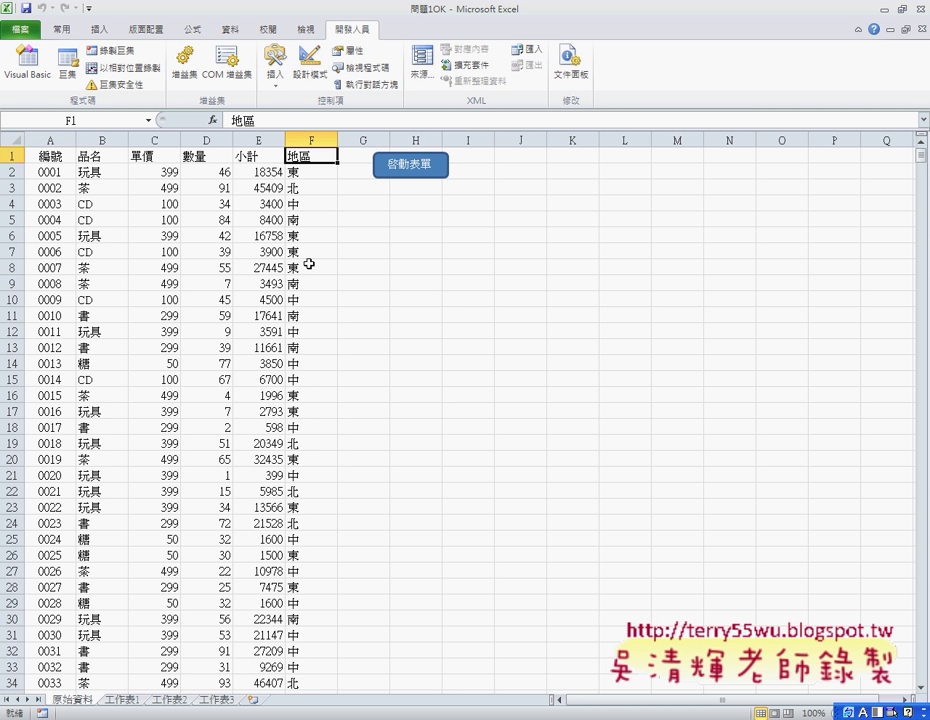
left_click(416, 166)
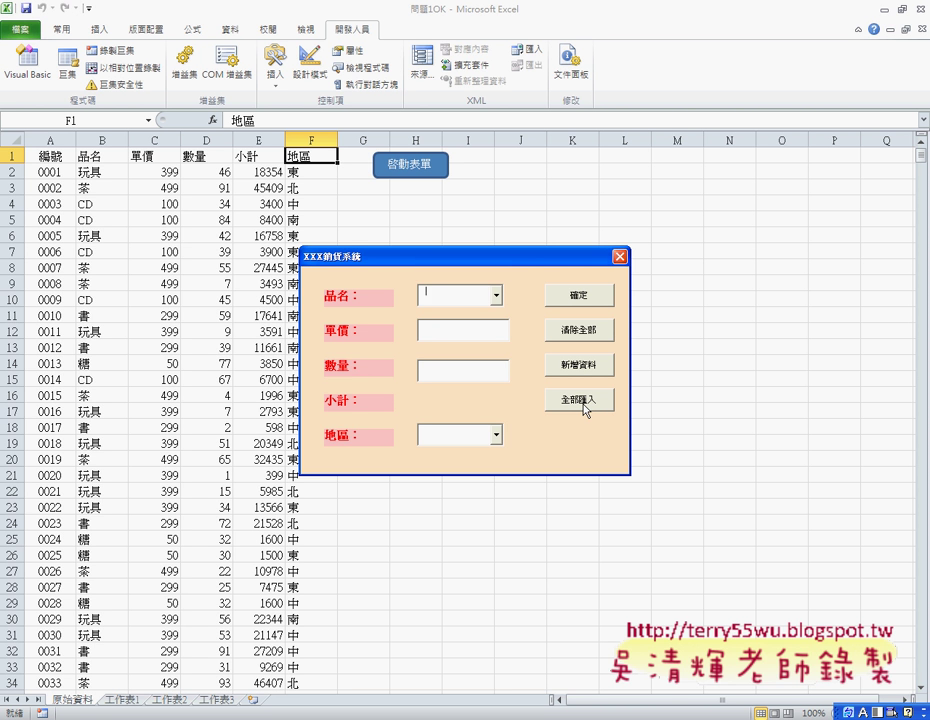
left_click(584, 404)
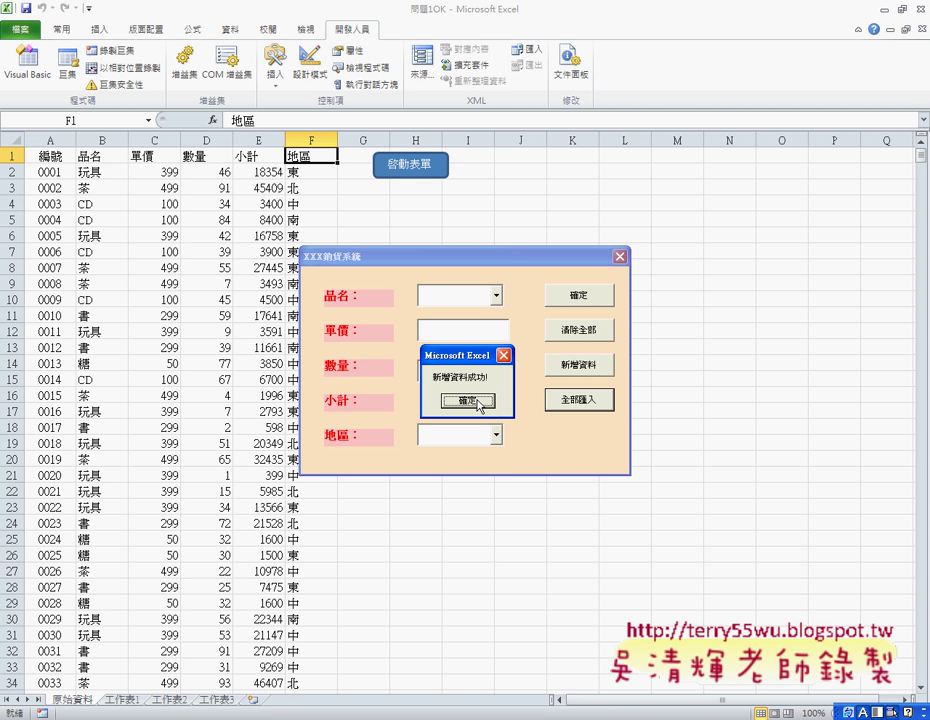
Step: Dismiss the repeated 新增資料成功! messages, interrupt the import, and choose 偵錯 to enter break mode
left_click(478, 400)
left_click(478, 400)
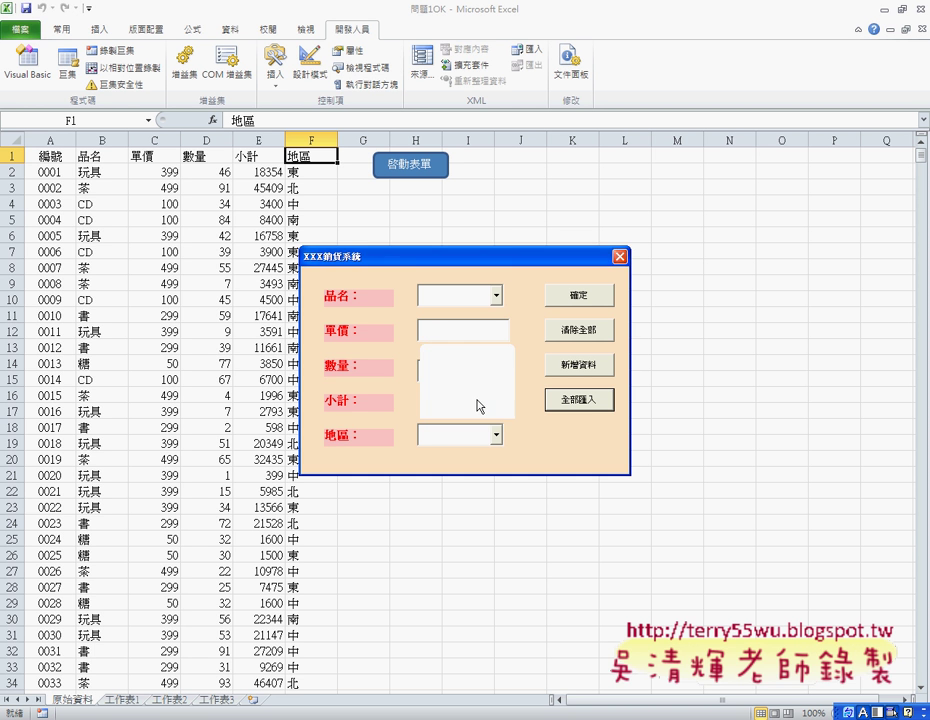
left_click(478, 400)
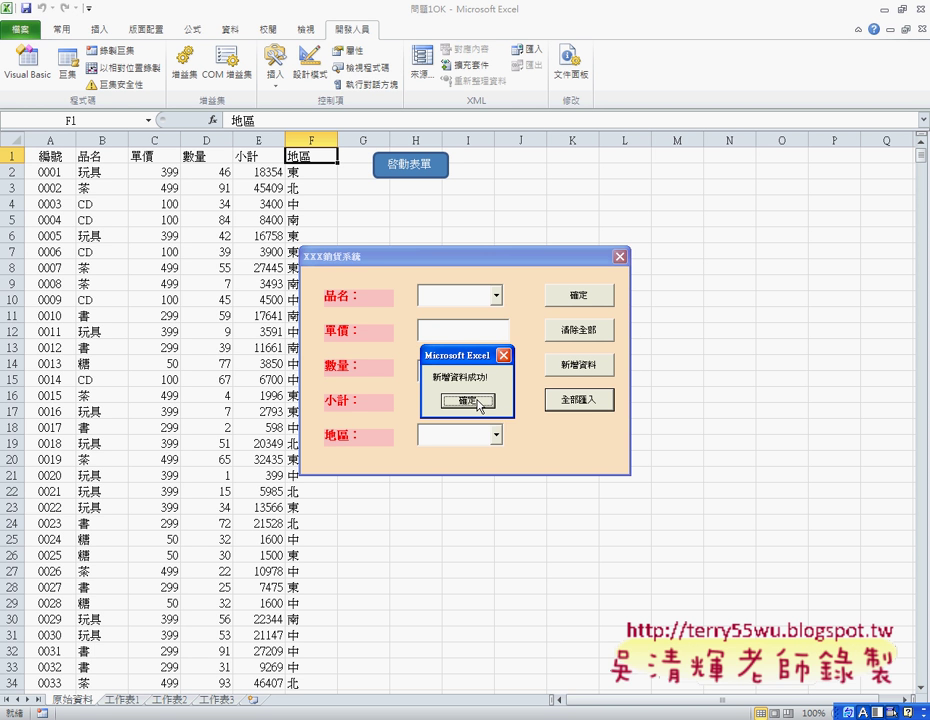
left_click(478, 400)
left_click(478, 400)
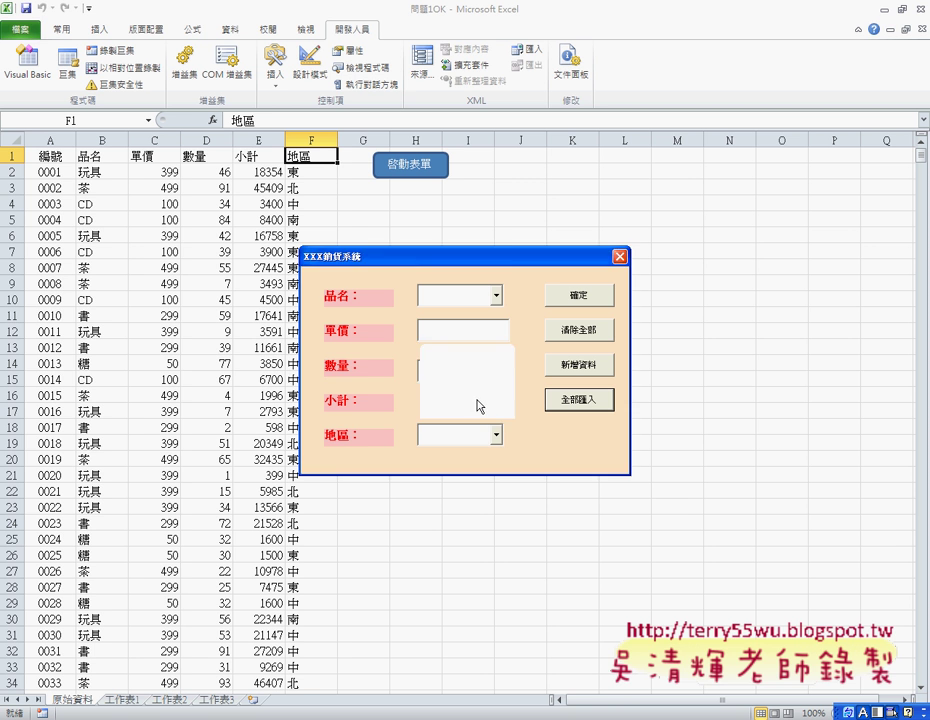
left_click(478, 400)
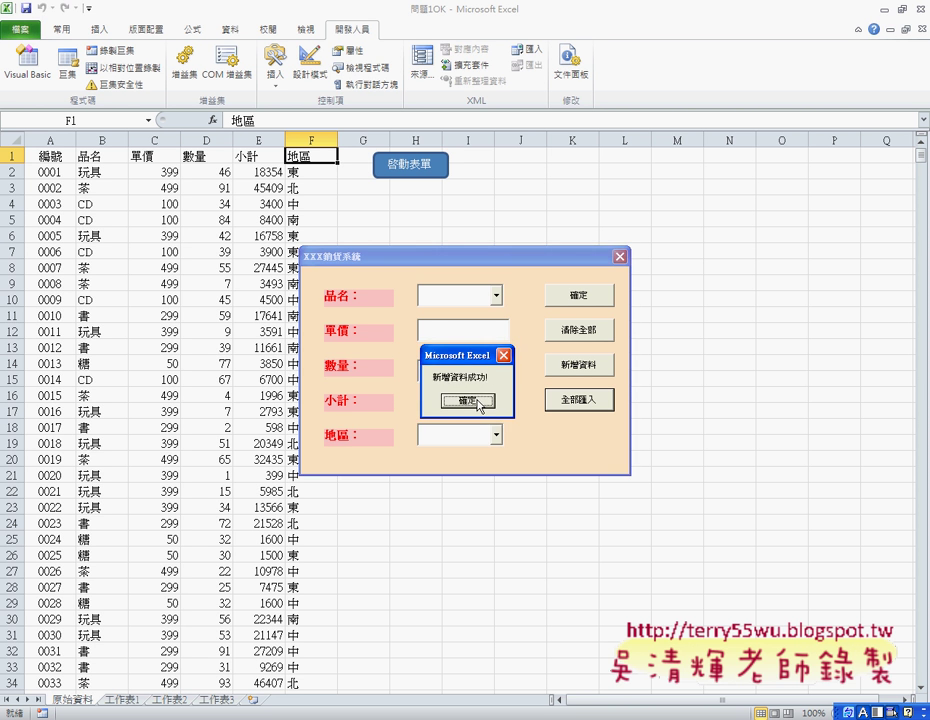
left_click(478, 400)
left_click(478, 400)
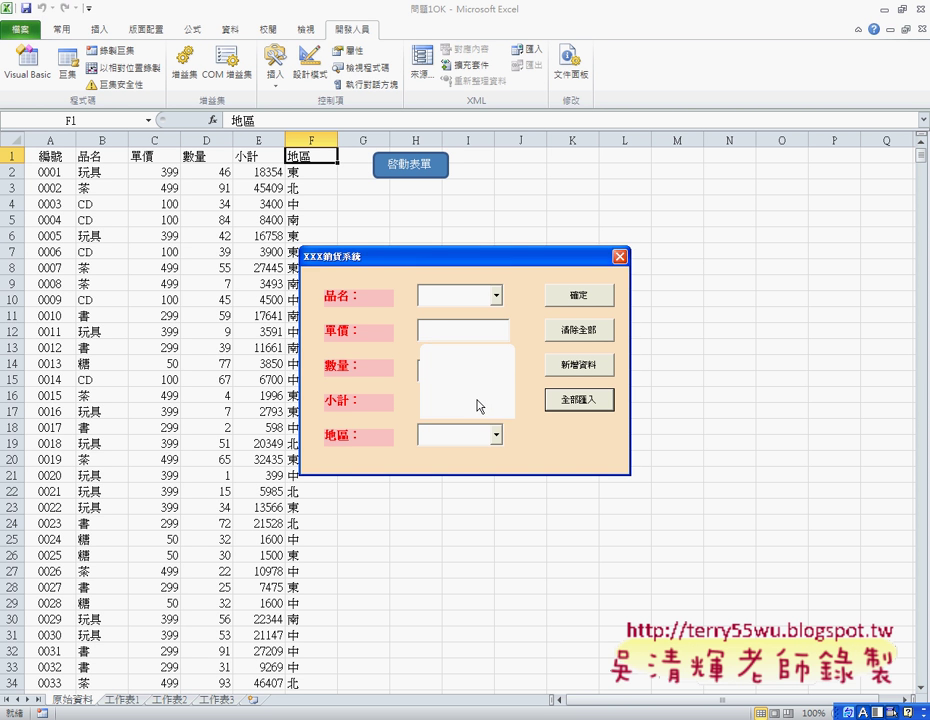
left_click(478, 400)
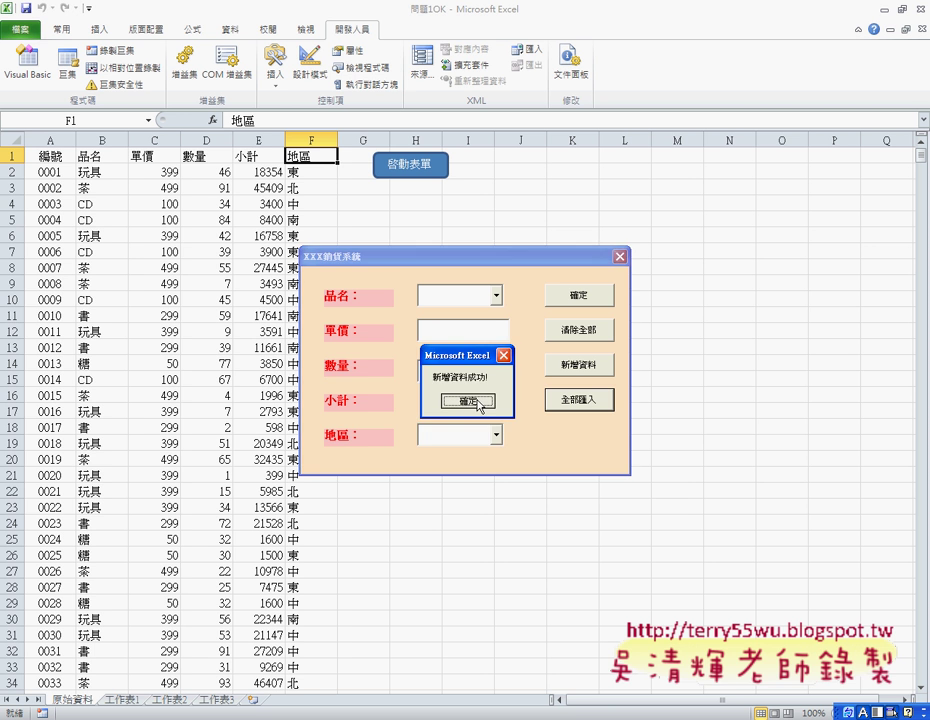
left_click(478, 400)
left_click(478, 400)
left_click(468, 400)
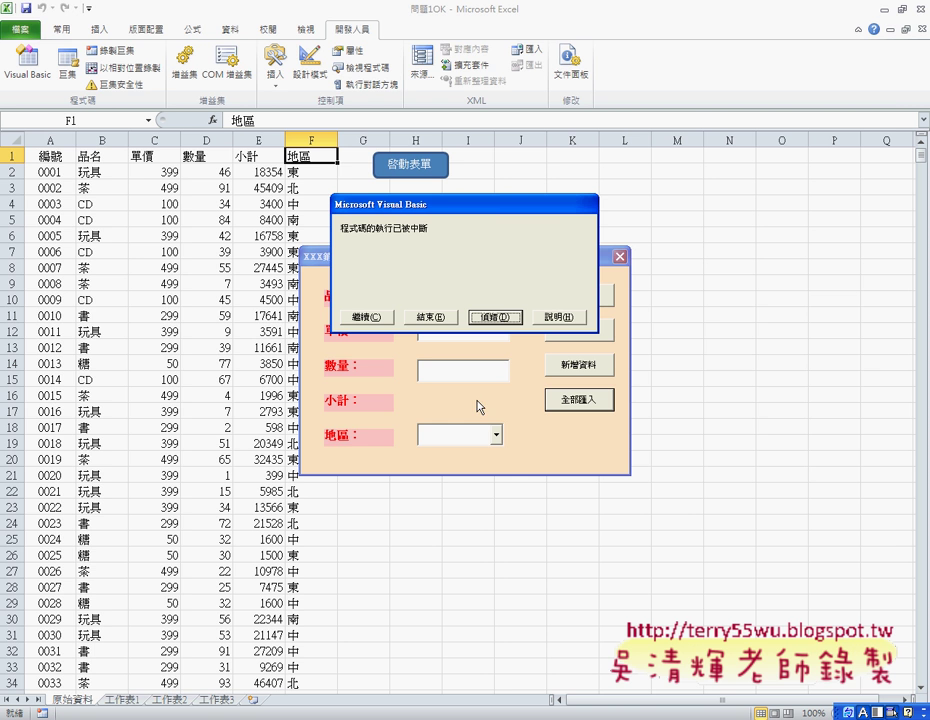
left_click(492, 318)
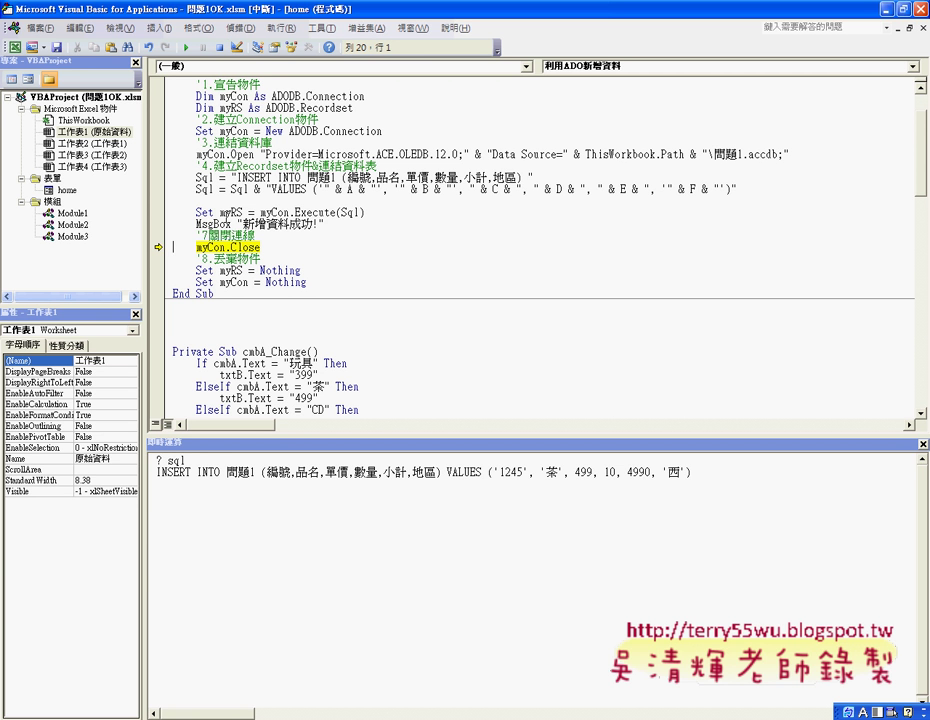
Step: Comment out the MsgBox "新增資料成功!" line in 利用ADO新增資料 with an apostrophe
left_click_drag(324, 224, 196, 224)
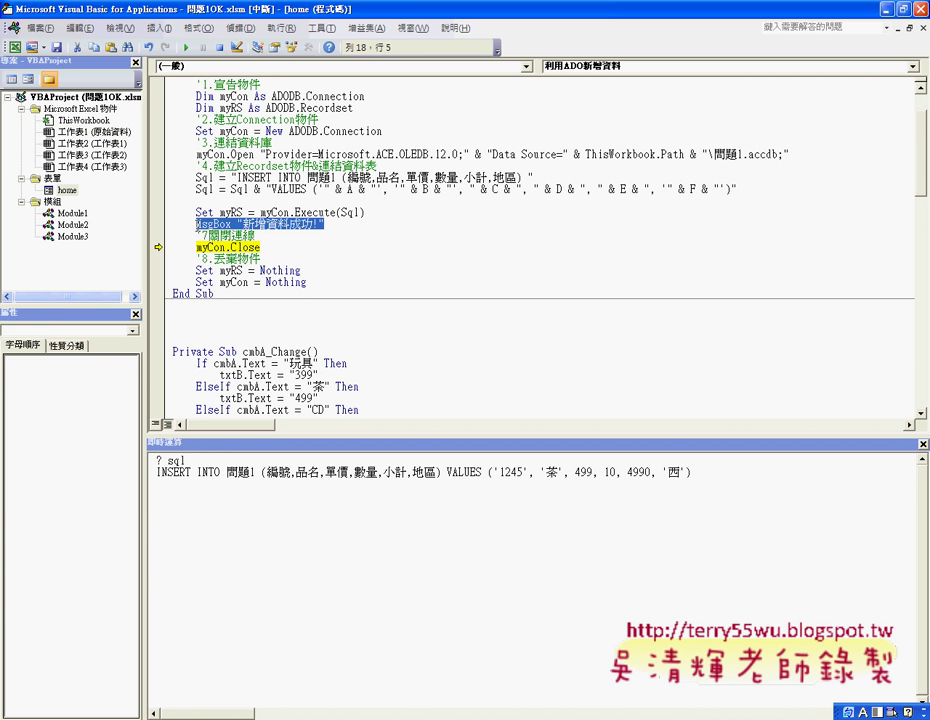
left_click(197, 224)
type("'")
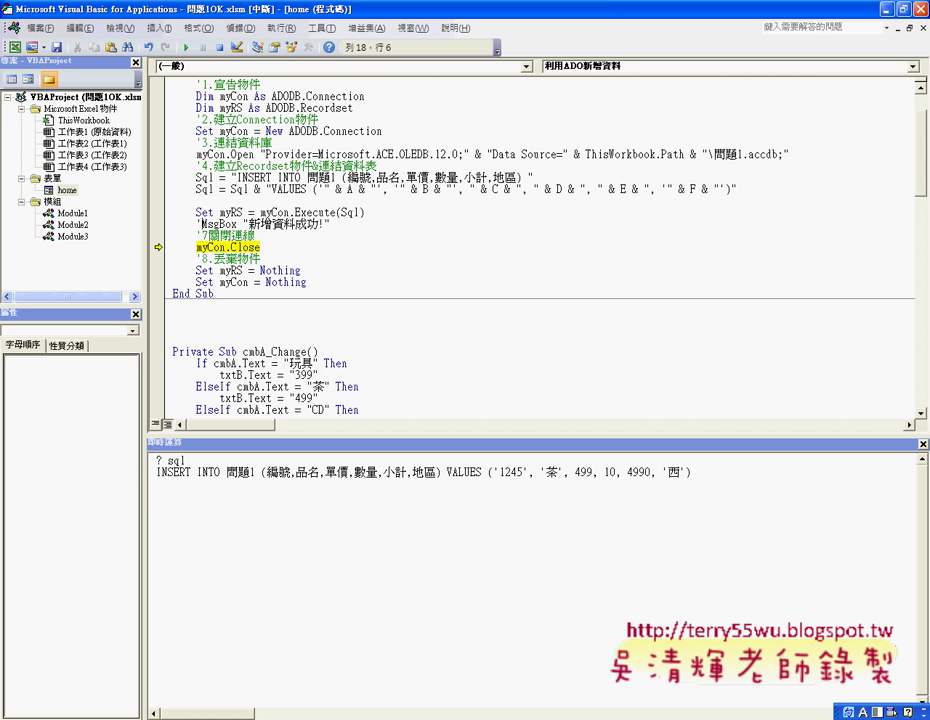
key("Up")
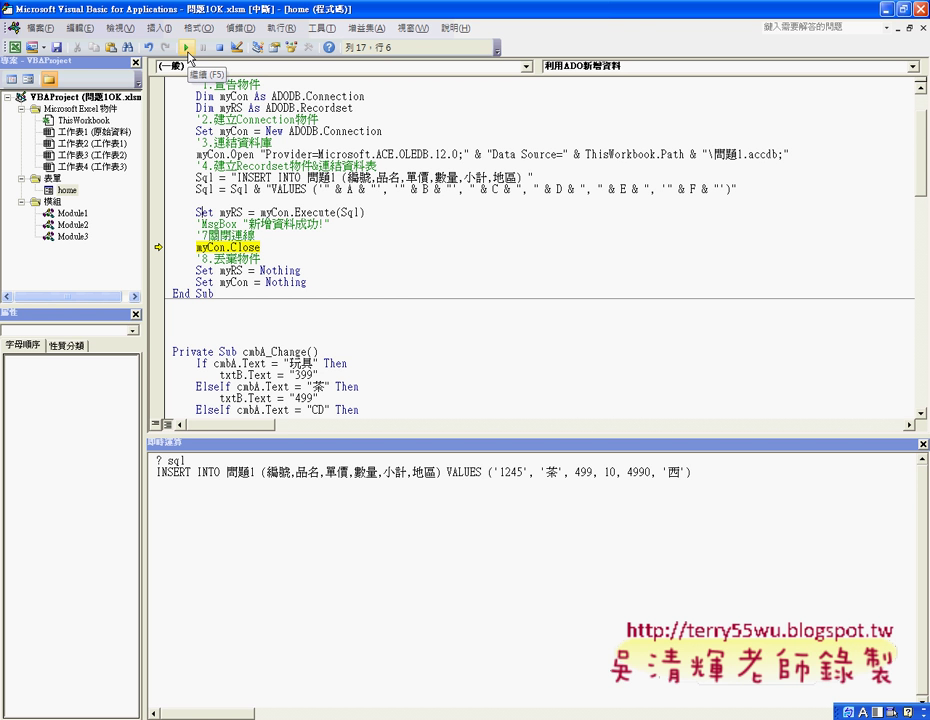
Step: Resume the import until it finishes, then open the 問題1 Access database
left_click(187, 48)
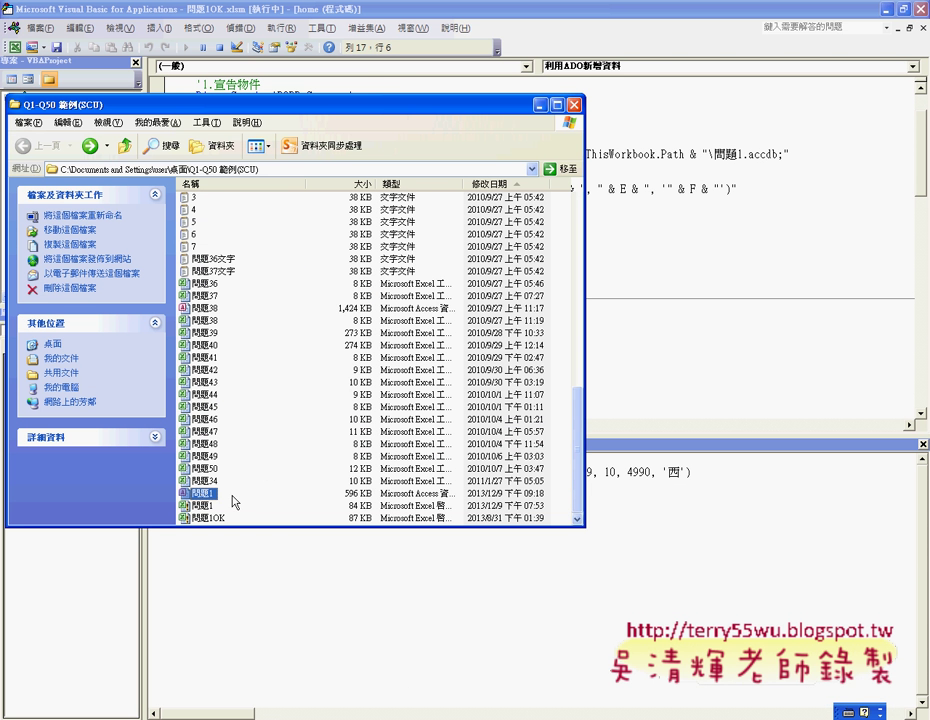
double_click(340, 492)
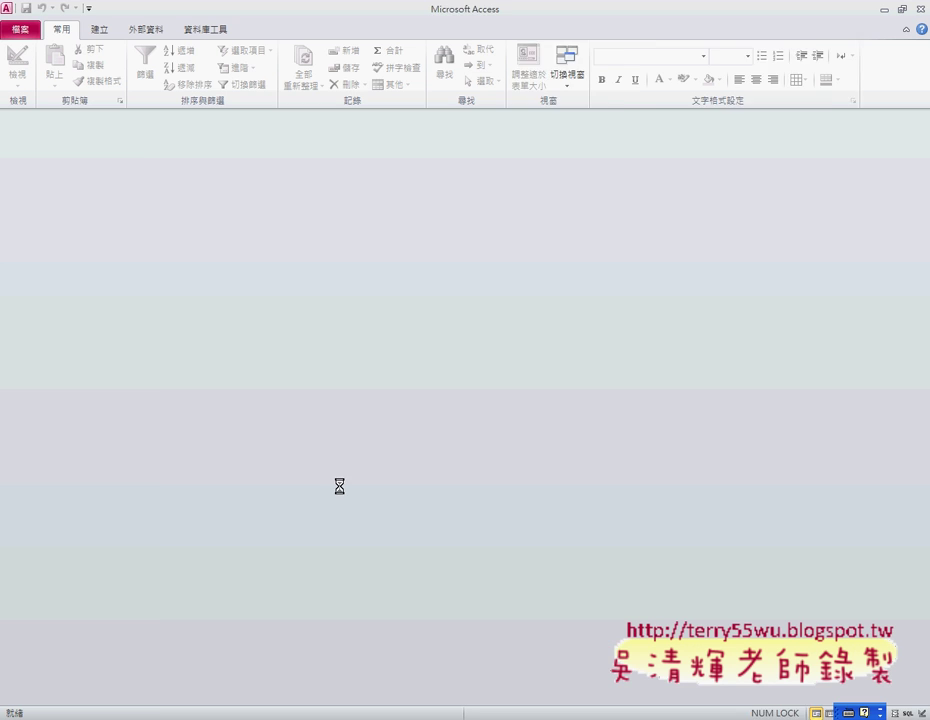
Step: Open the 問題1 table, check its 1245 imported records, and delete them all
double_click(62, 160)
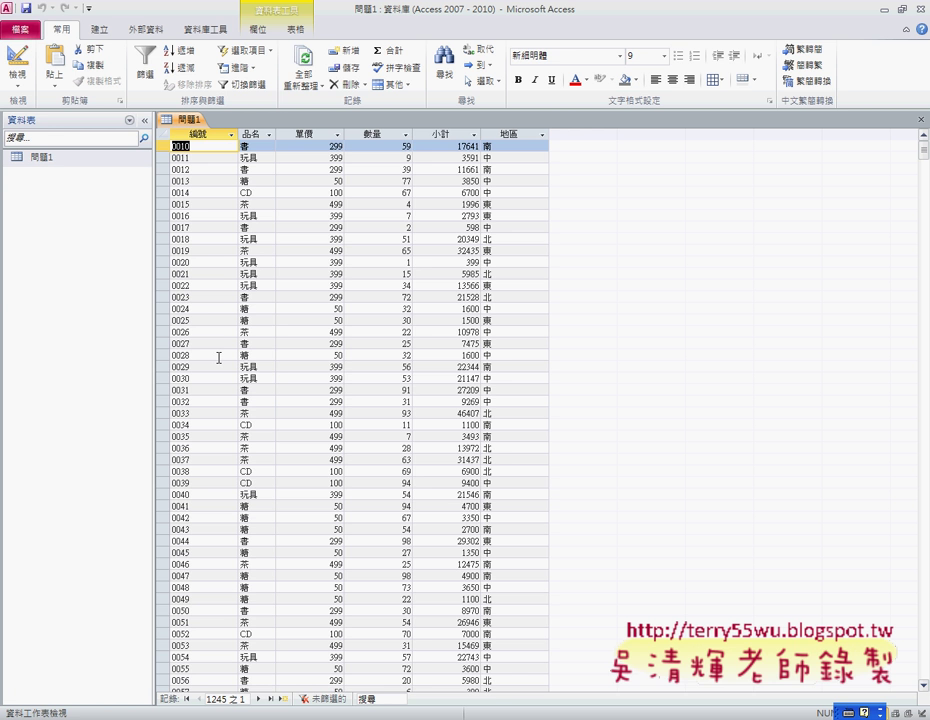
left_click(164, 134)
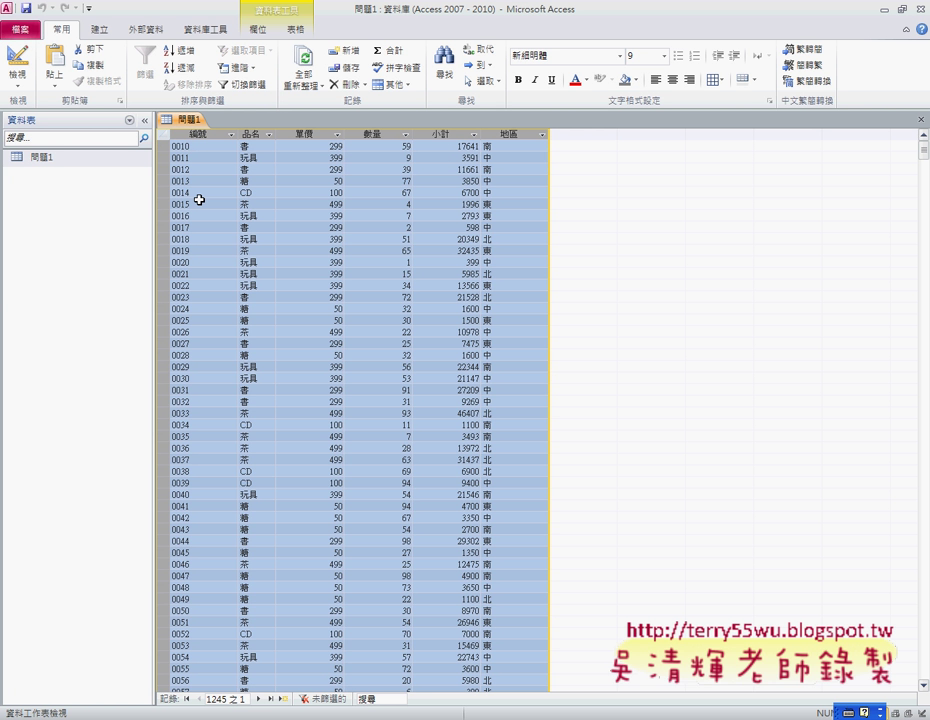
key("Delete")
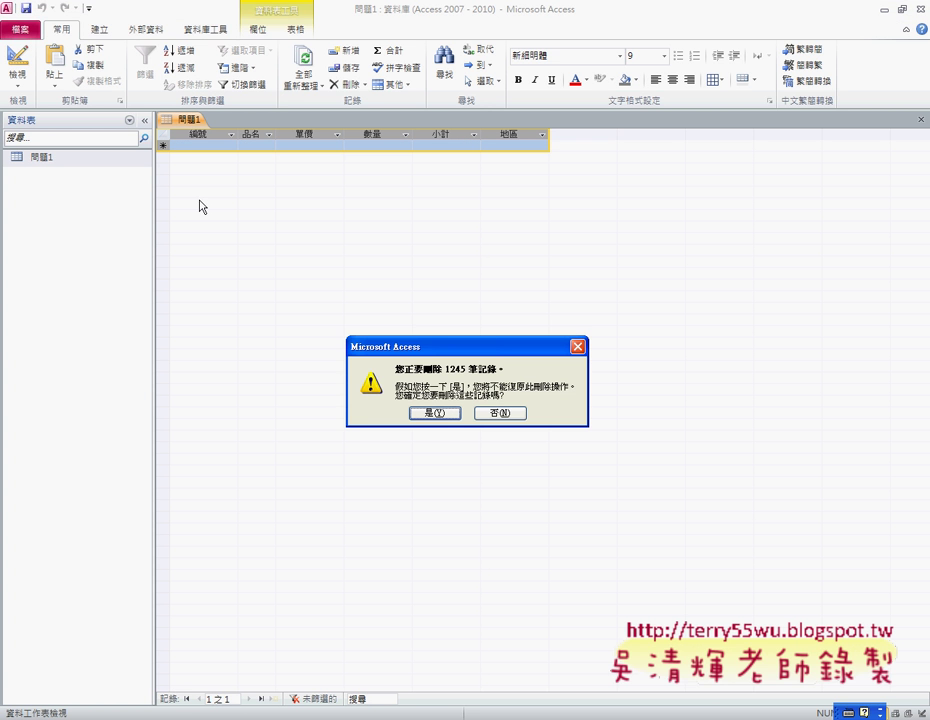
Step: Confirm with 是(Y) to delete all 1245 records from 問題1
left_click(436, 412)
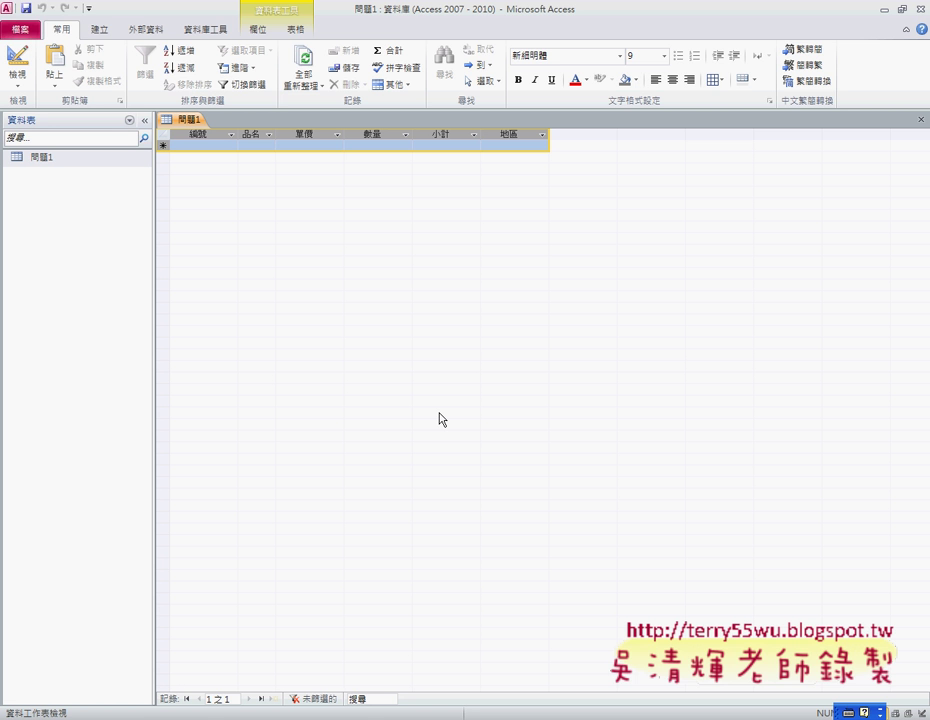